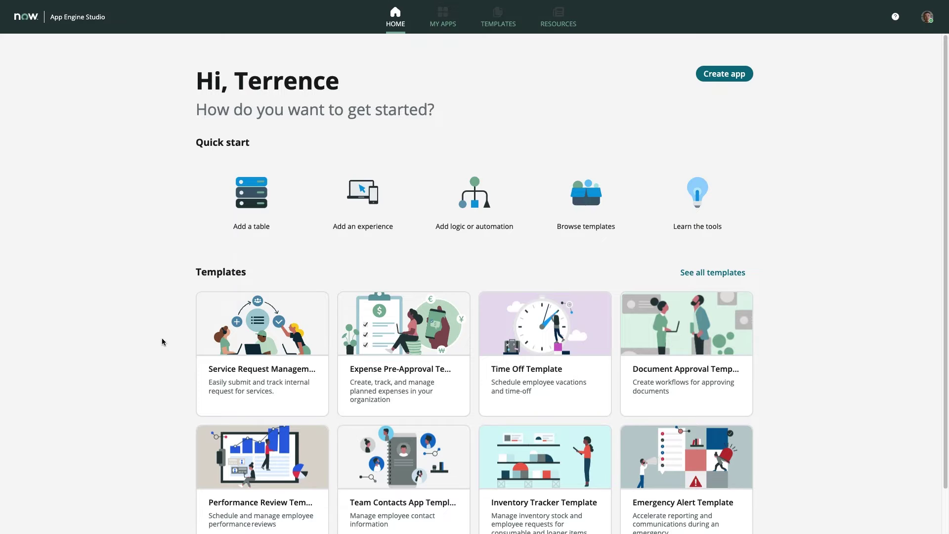
- Open the Service Request Management template details and list everything the app contains
mouse_move(262, 353)
left_click(263, 379)
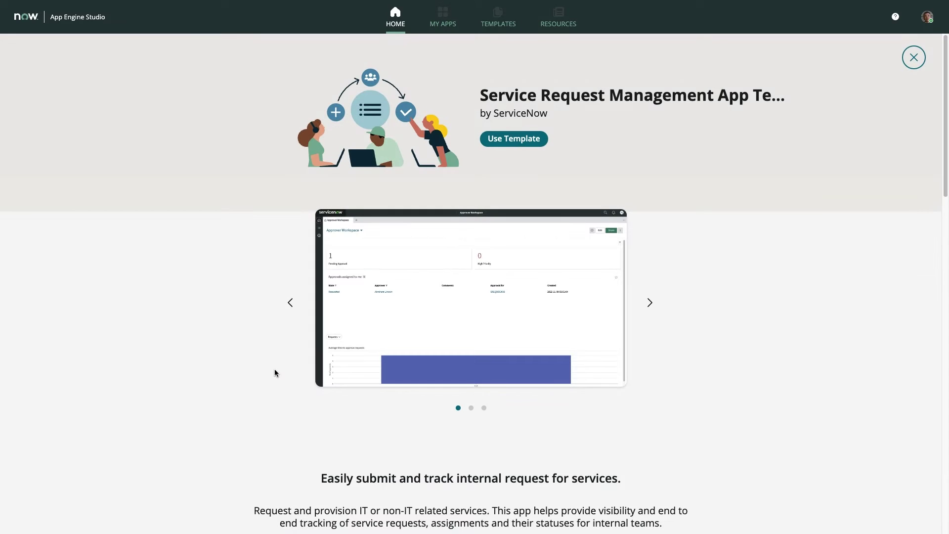
left_click_drag(945, 159, 939, 246)
scroll(924, 318, "down", 3)
scroll(924, 363, "down", 3)
scroll(929, 376, "down", 2)
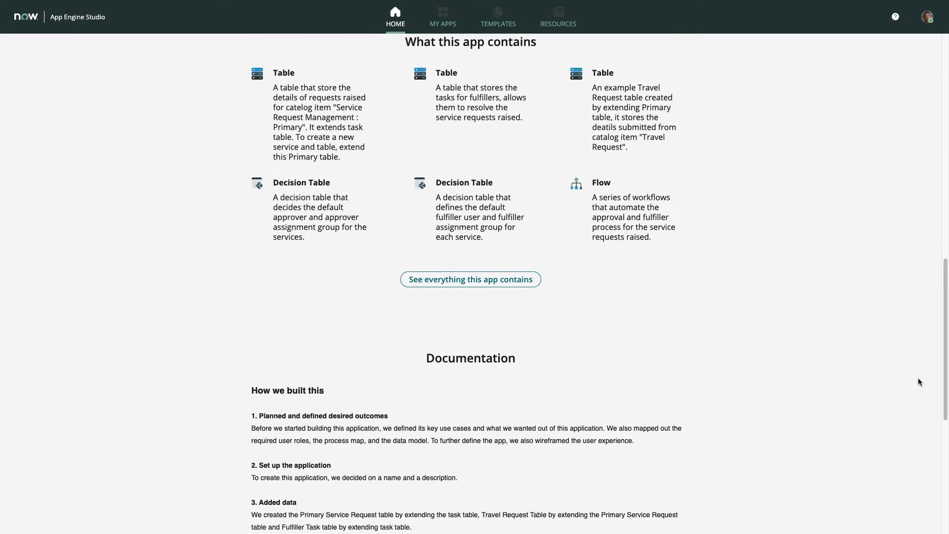
left_click(537, 282)
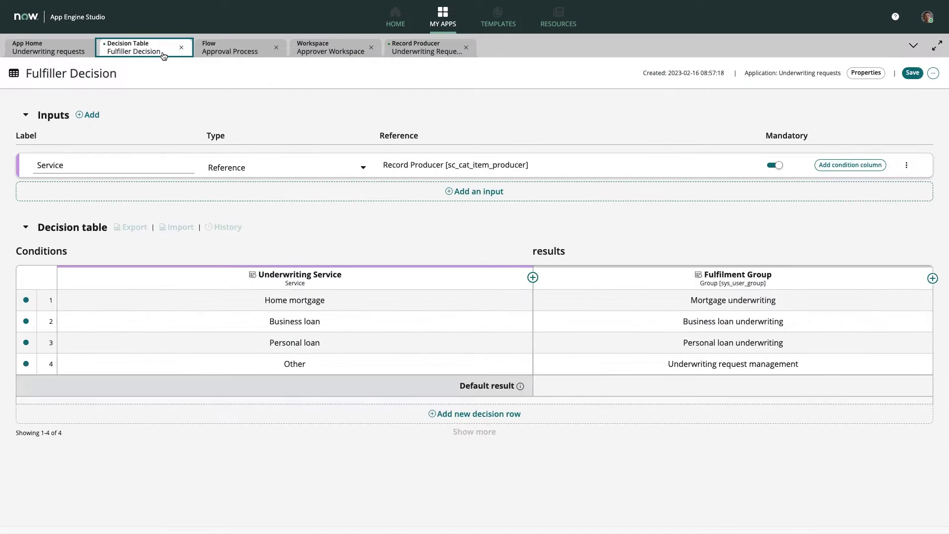
mouse_move(294, 321)
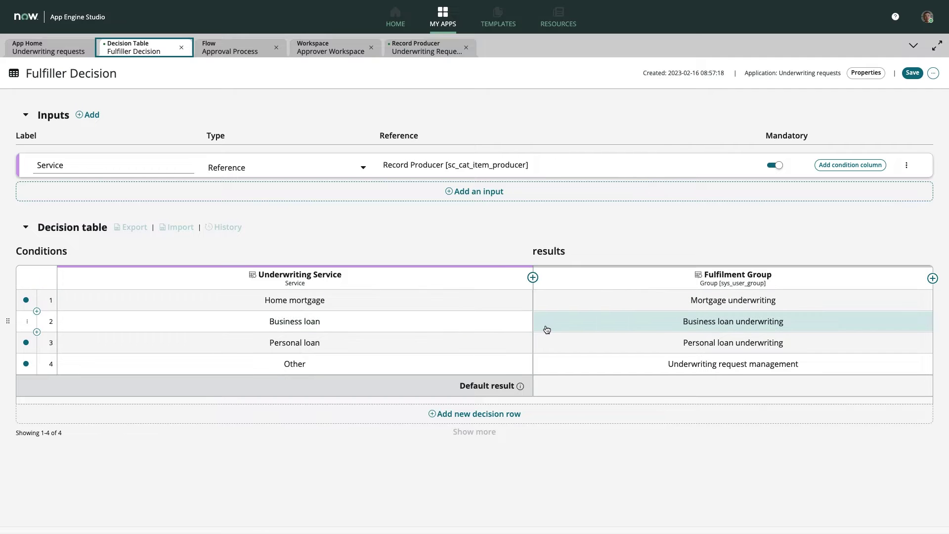
- View the Approval Process flow, Approver Workspace and Underwriting Request form
left_click(229, 47)
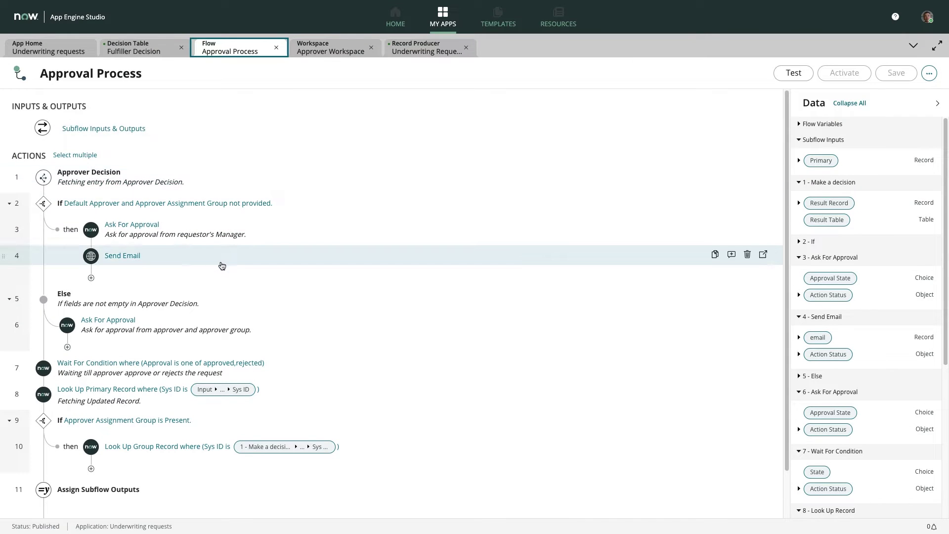
left_click(355, 52)
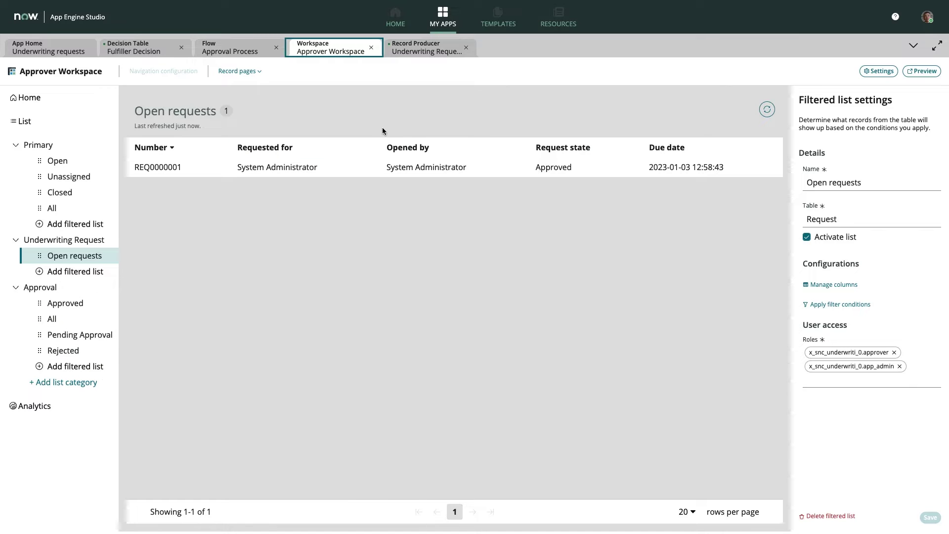
left_click(426, 50)
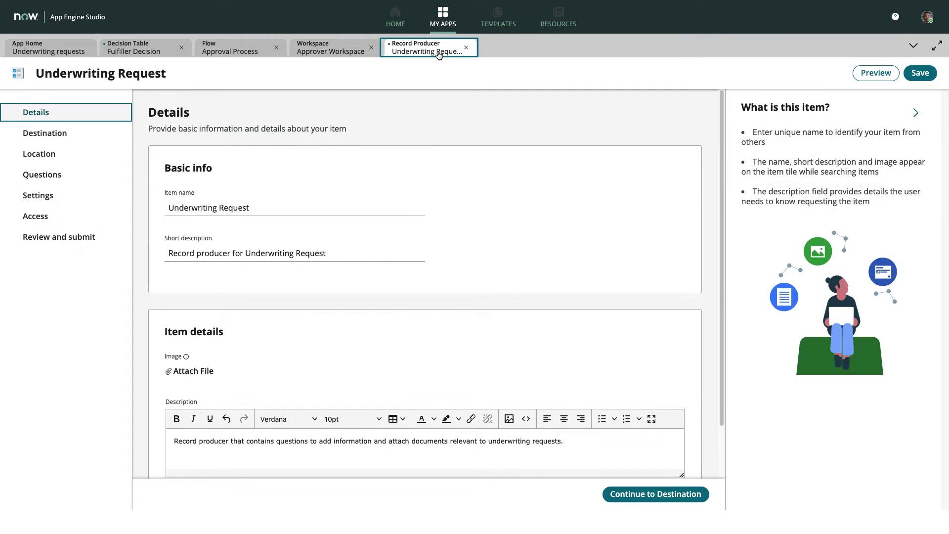
- Check the form's destination table and location settings, then return to App Home
left_click(83, 135)
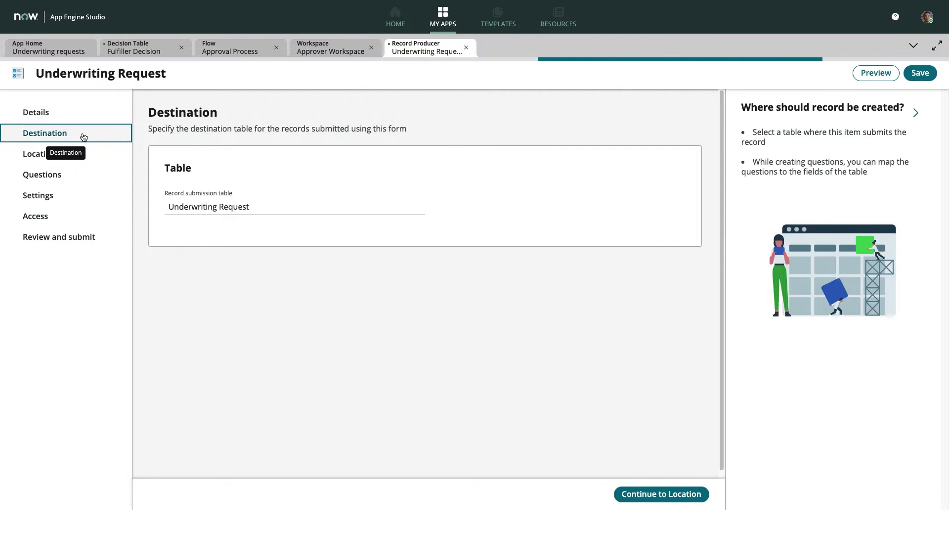
left_click(33, 154)
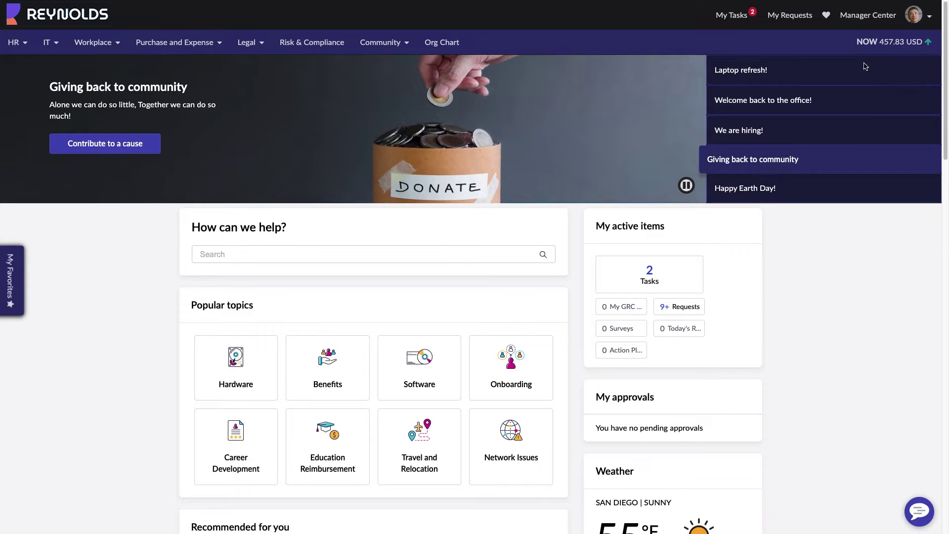
left_click(826, 17)
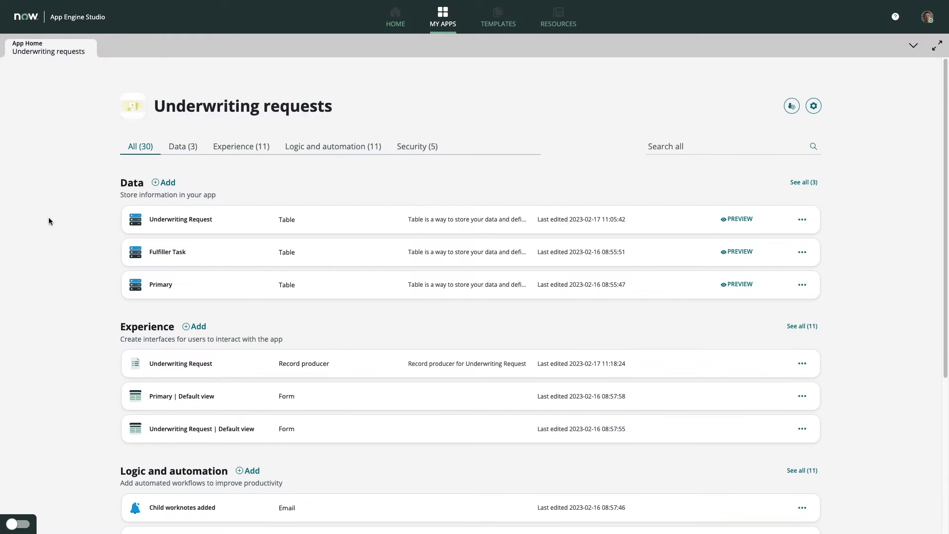
- Upload the Home mortgage underwriting details spreadsheet, including its row data
left_click(163, 183)
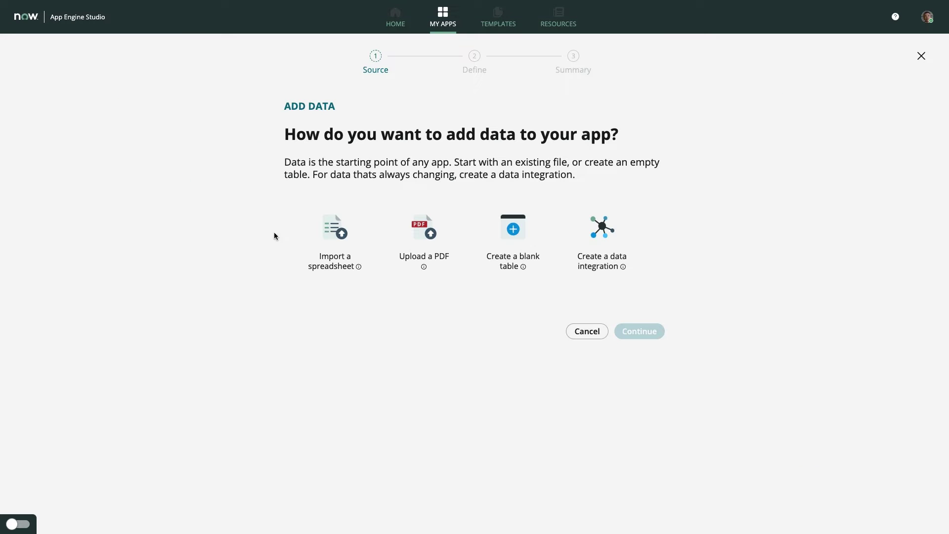
left_click(335, 245)
left_click(640, 331)
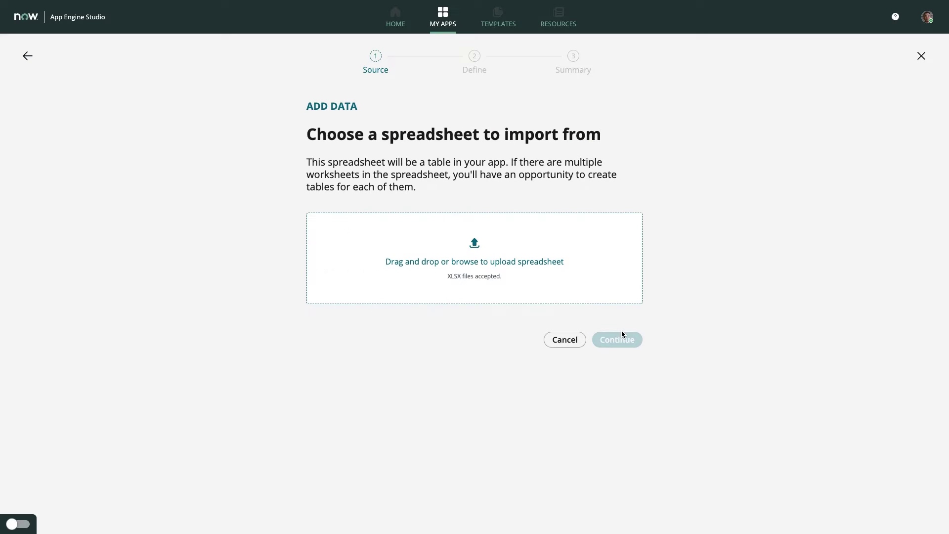
left_click(552, 269)
double_click(267, 223)
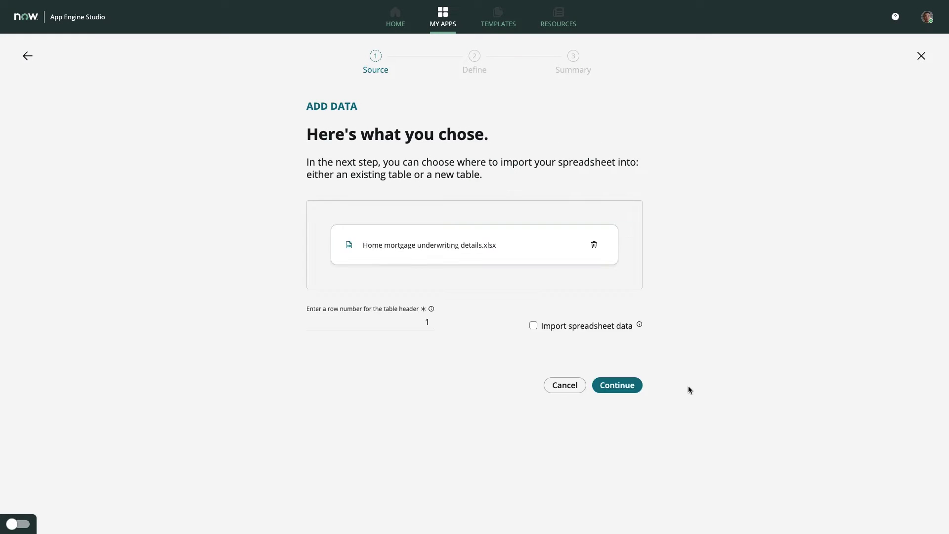
left_click(533, 325)
left_click(617, 385)
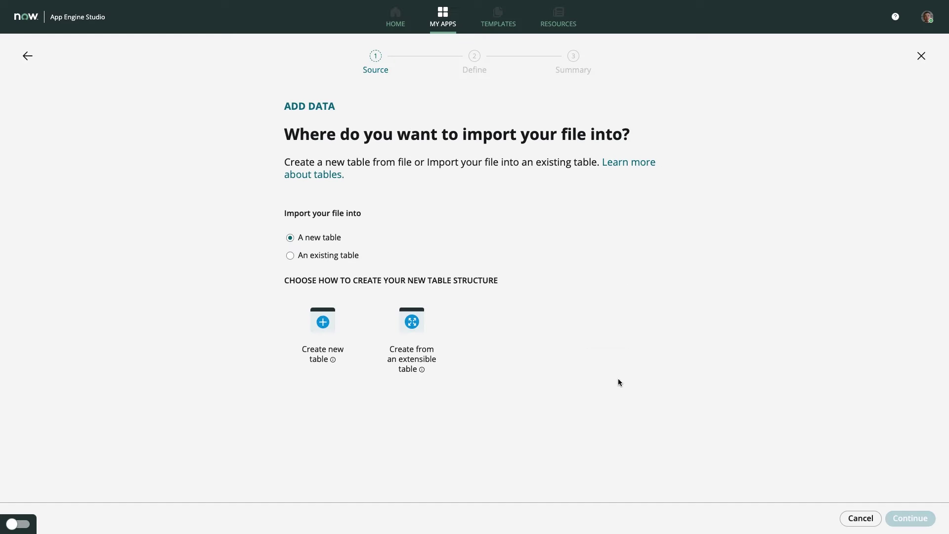
- Base the new table on an extensible table and list the platform tables to extend
left_click(438, 332)
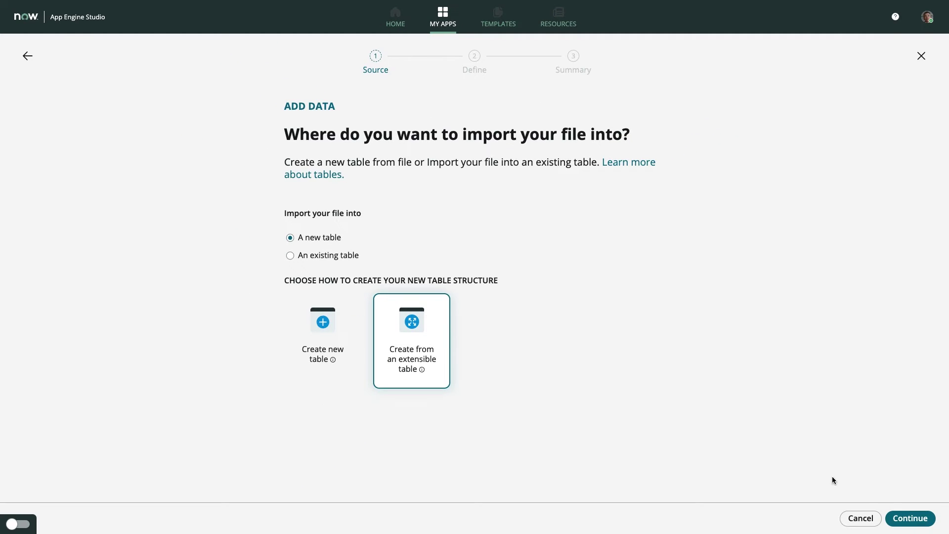
left_click(910, 518)
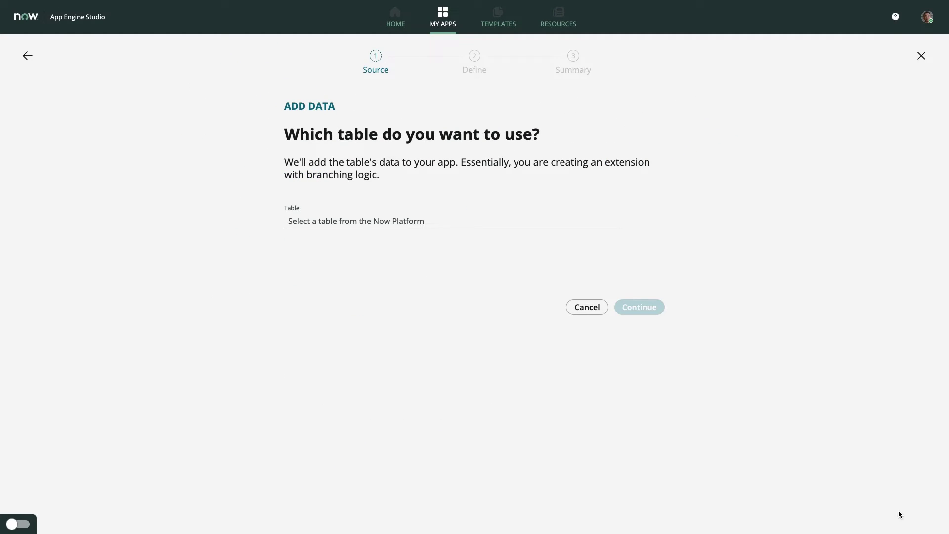
left_click(451, 221)
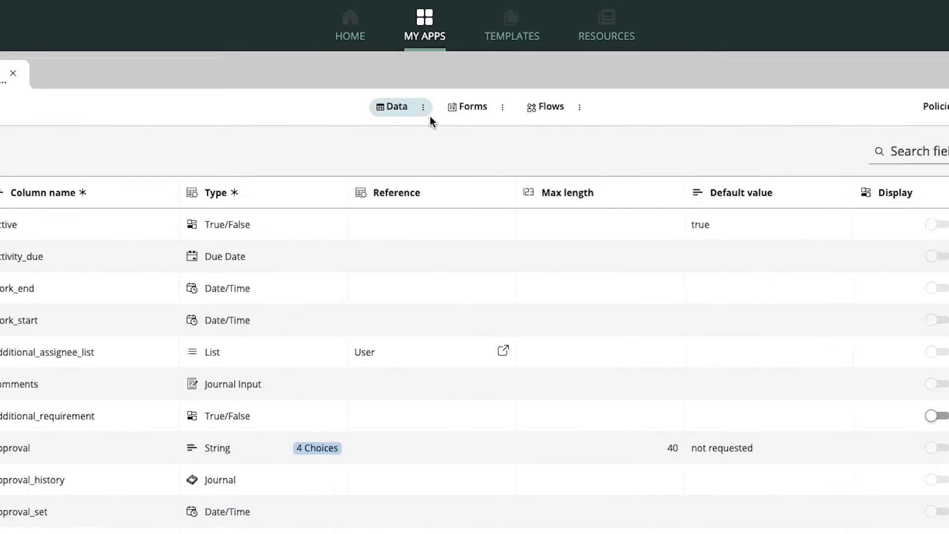
- Inspect the schema diagram, zooming in on the linked Configuration Item and Contract tables
left_click(441, 69)
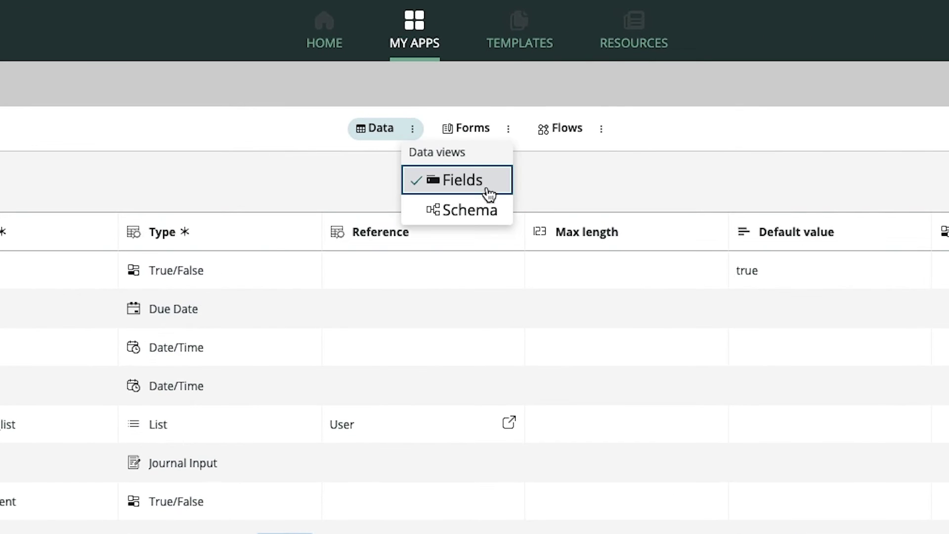
left_click(470, 209)
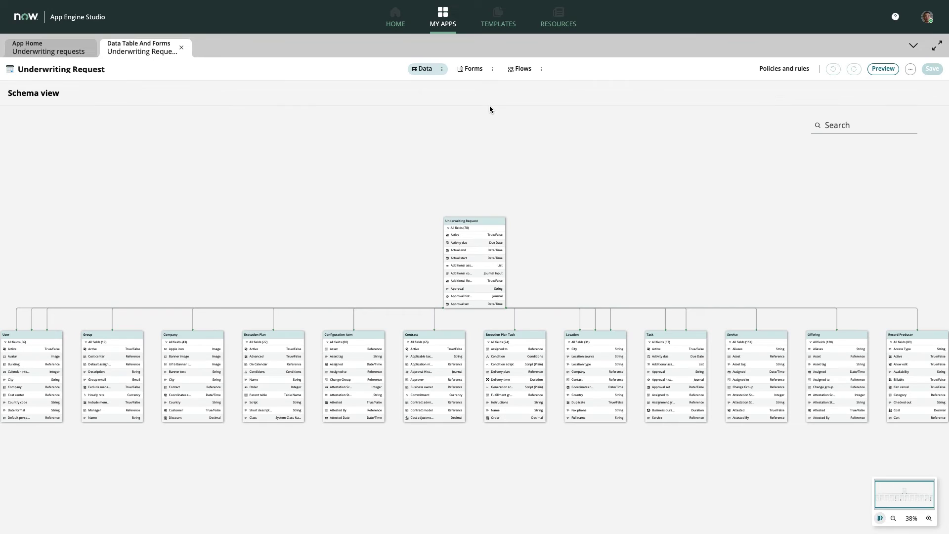
left_click(929, 518)
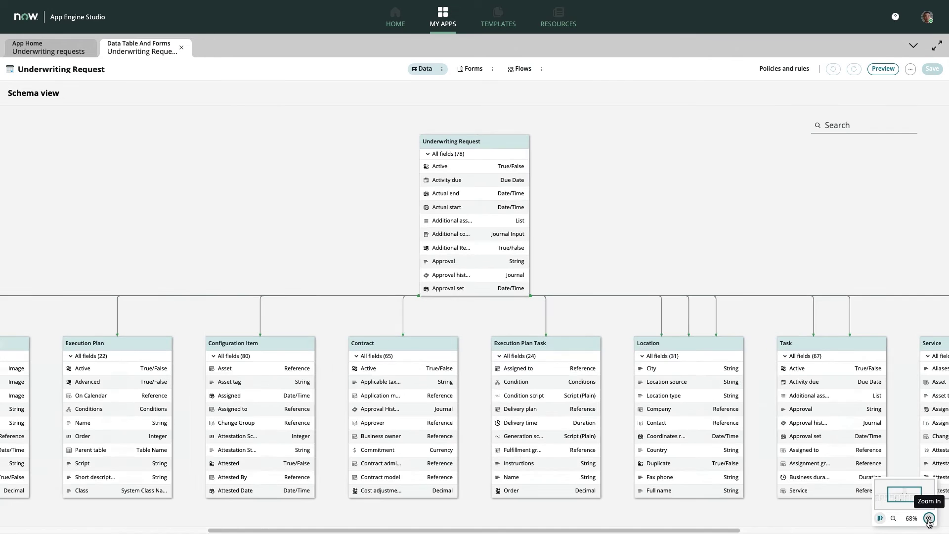
left_click_drag(528, 170, 526, 204)
left_click(448, 193)
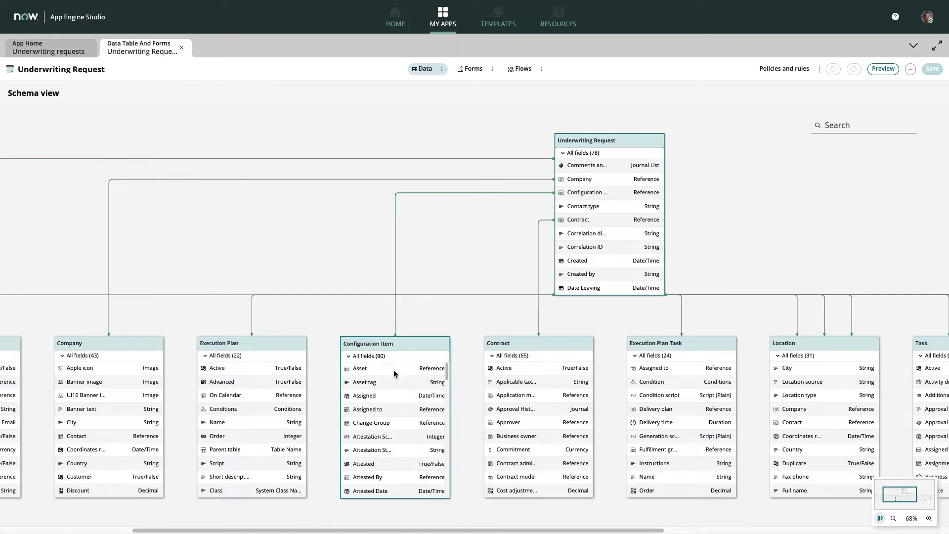
left_click_drag(447, 372, 448, 400)
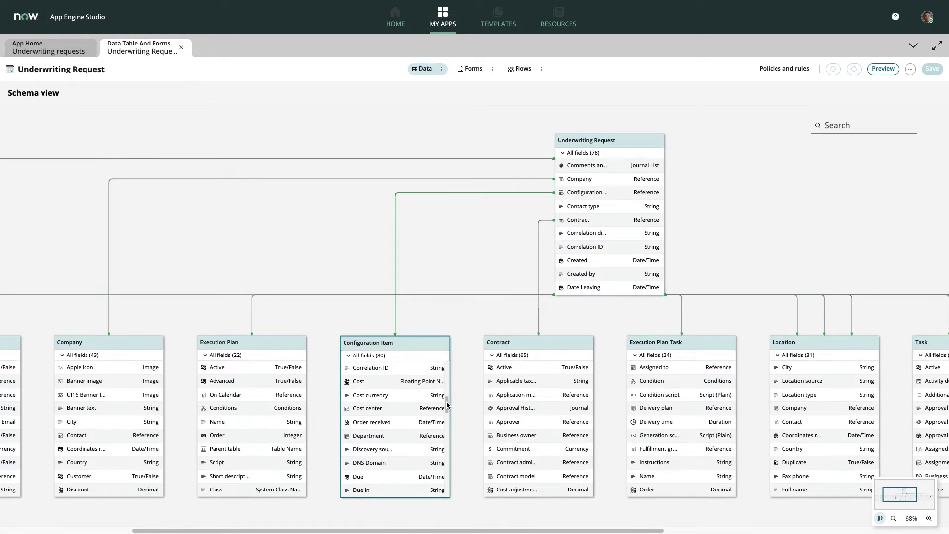
left_click(531, 313)
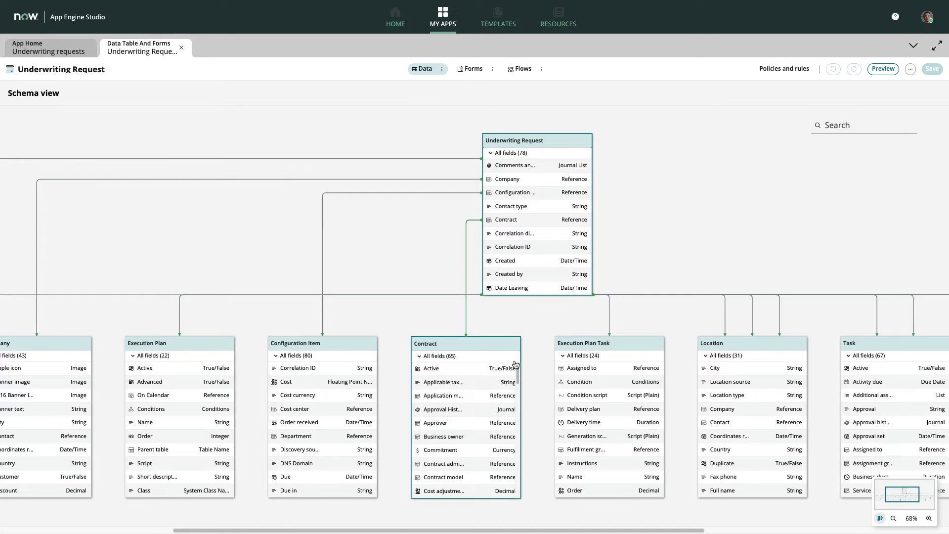
left_click_drag(517, 368, 517, 438)
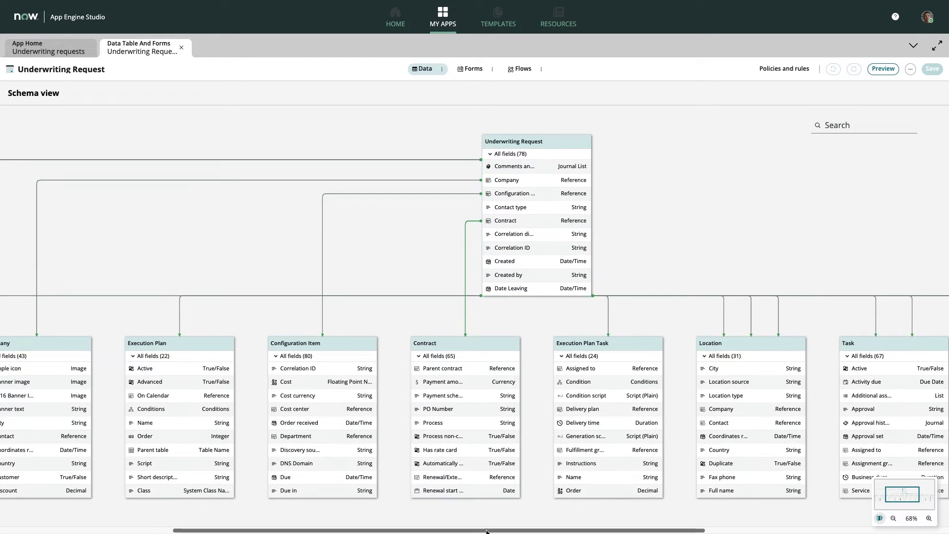
left_click_drag(475, 530, 622, 529)
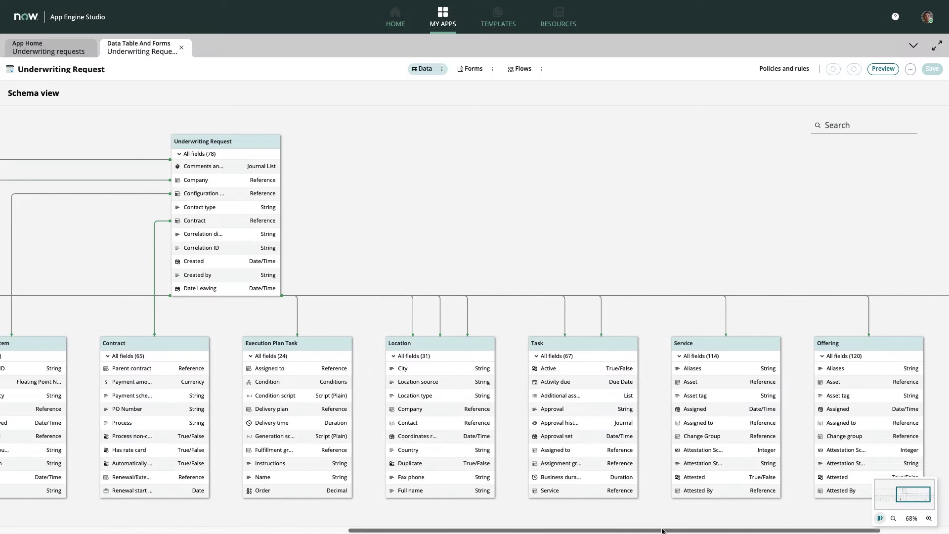
left_click(894, 518)
left_click(894, 518)
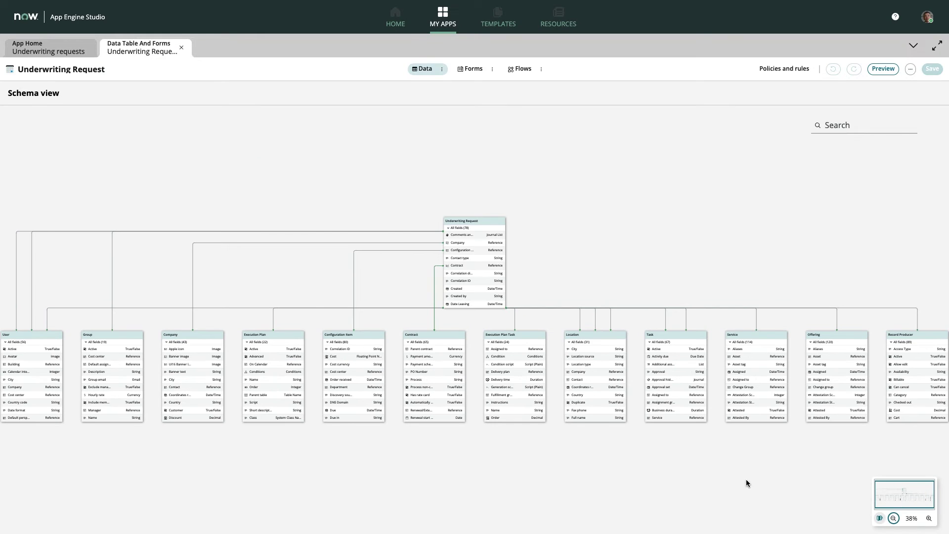
- Return to the table's Fields list, then view the request form and automated flows
left_click(442, 69)
left_click(465, 95)
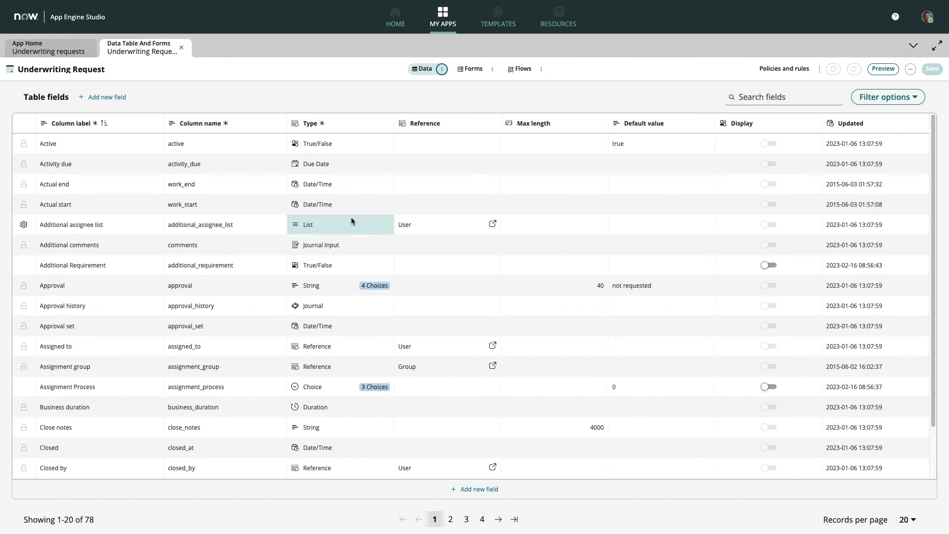
left_click(472, 68)
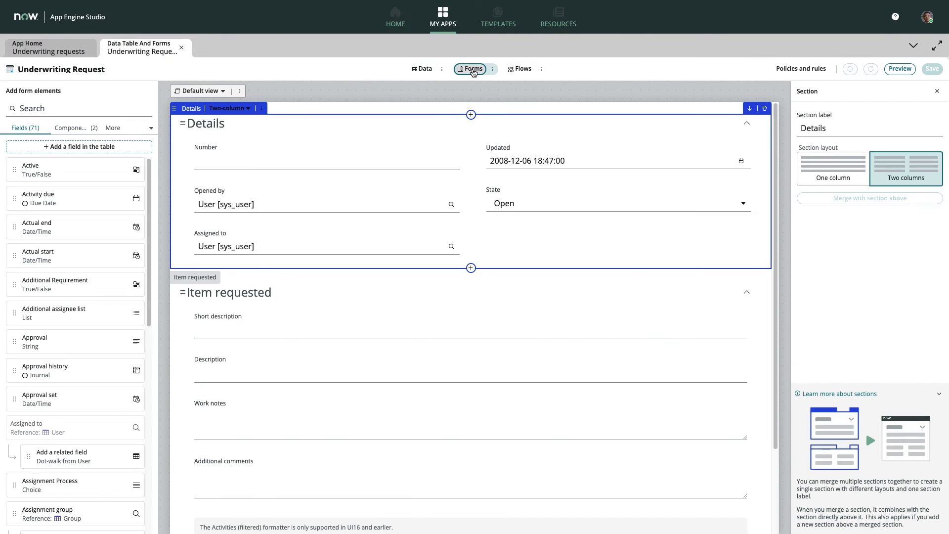
left_click(522, 69)
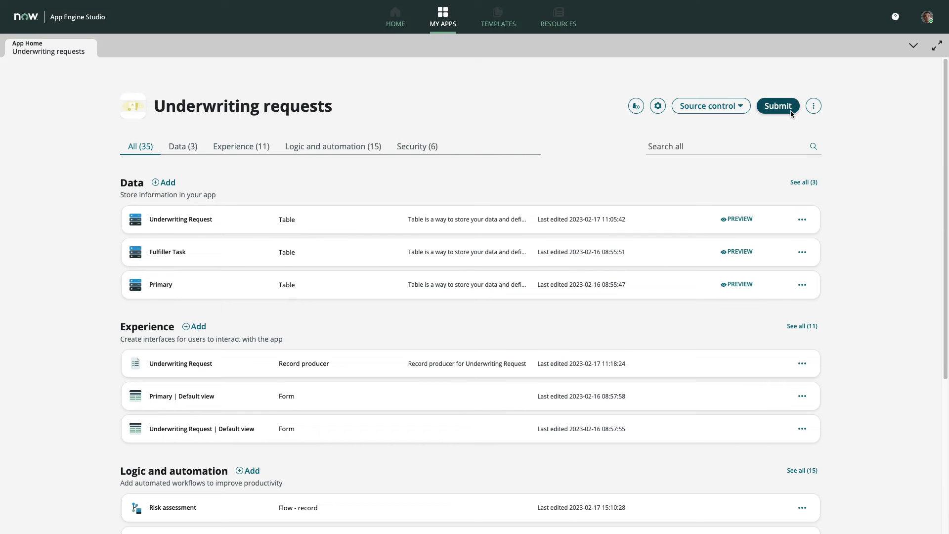
- Submit the Underwriting requests app and confirm it in the IT review dialog
left_click(791, 110)
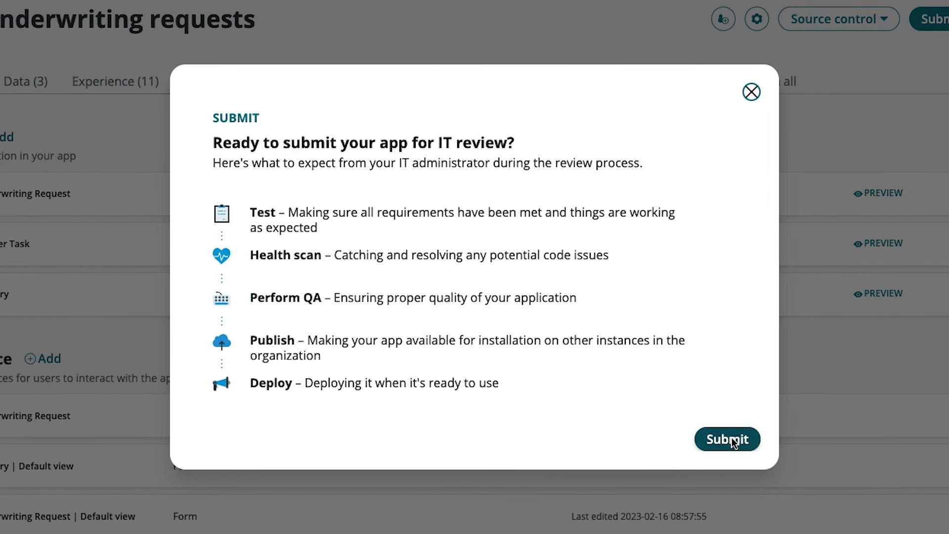
left_click(728, 439)
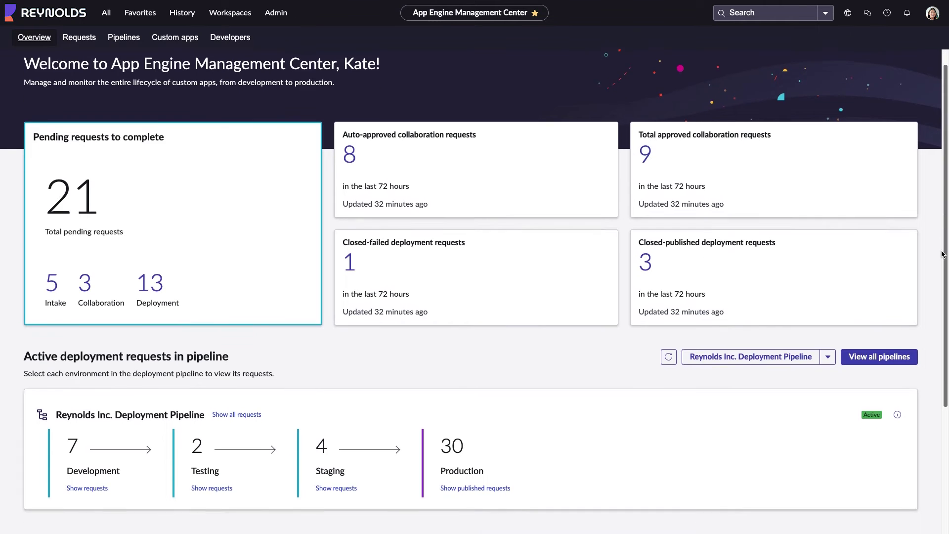
left_click_drag(943, 256, 942, 392)
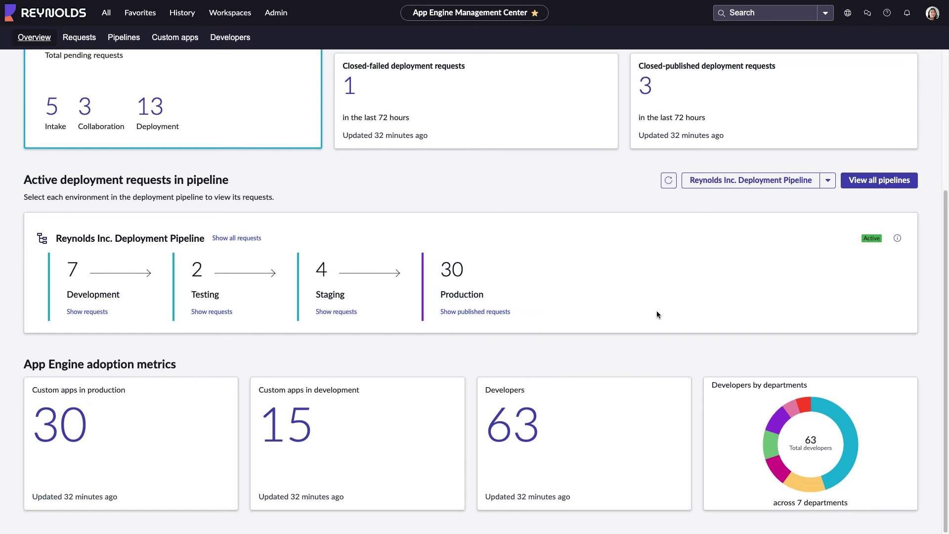
left_click_drag(942, 341, 940, 201)
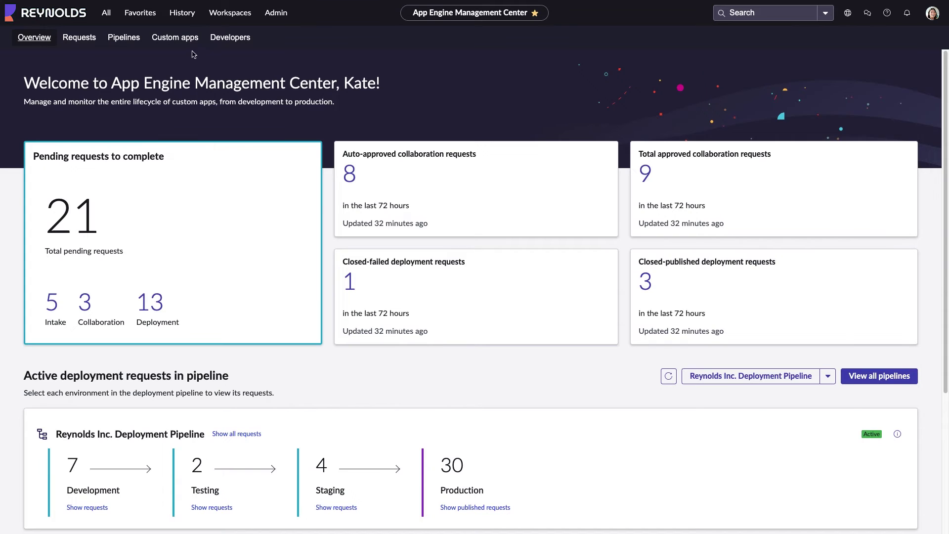
- Open Custom apps to see all 30 apps and their deployment status
left_click(175, 37)
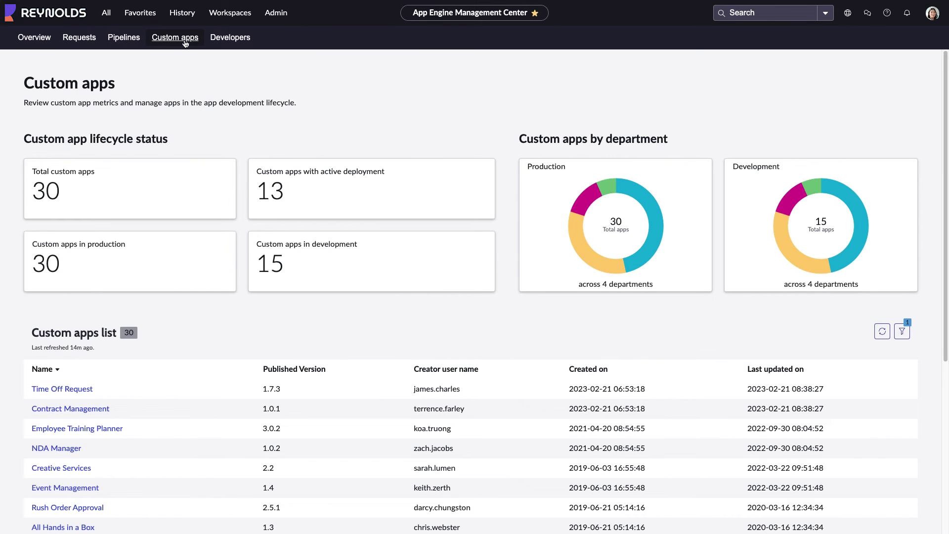